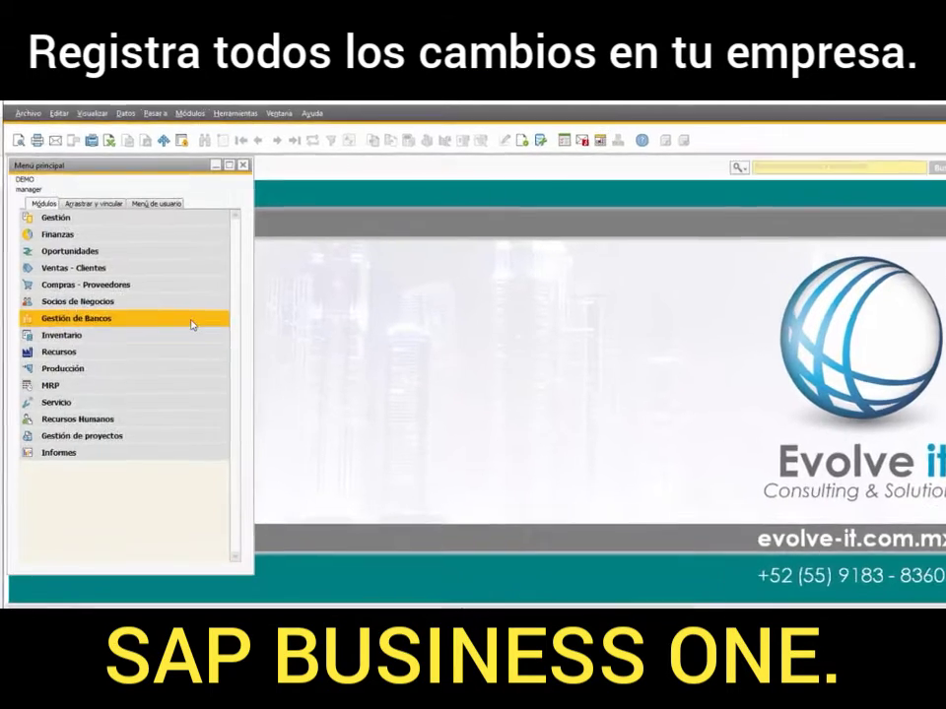
# Step: Open the business partner master data and load the record of EVOLVE S.A. DE C.V
pyautogui.click(197, 335)
pyautogui.click(187, 349)
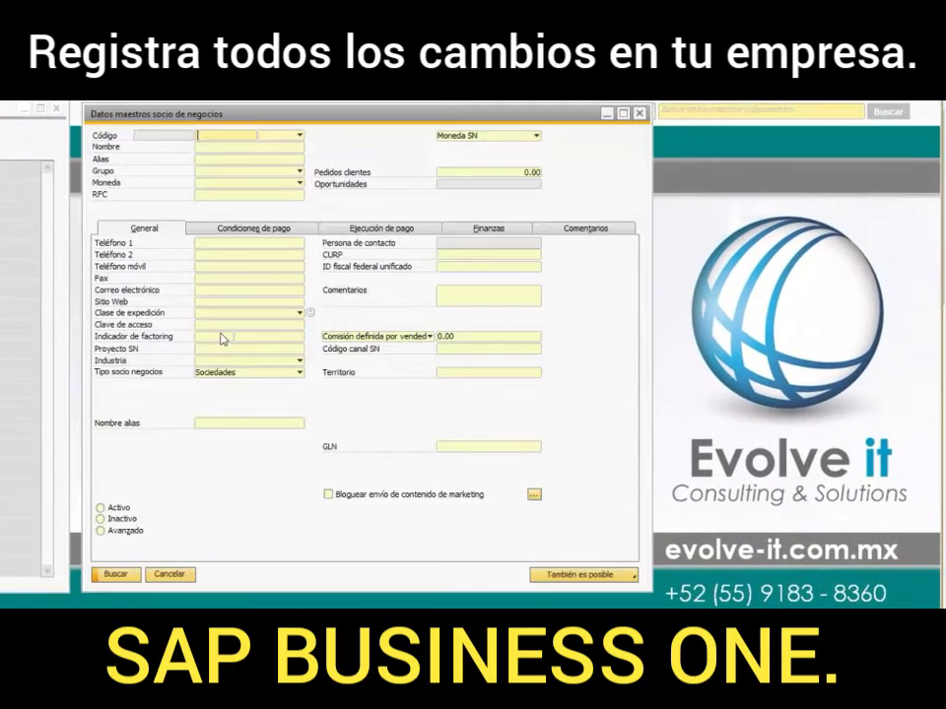
pyautogui.hotkey('ctrl', 'pageup')
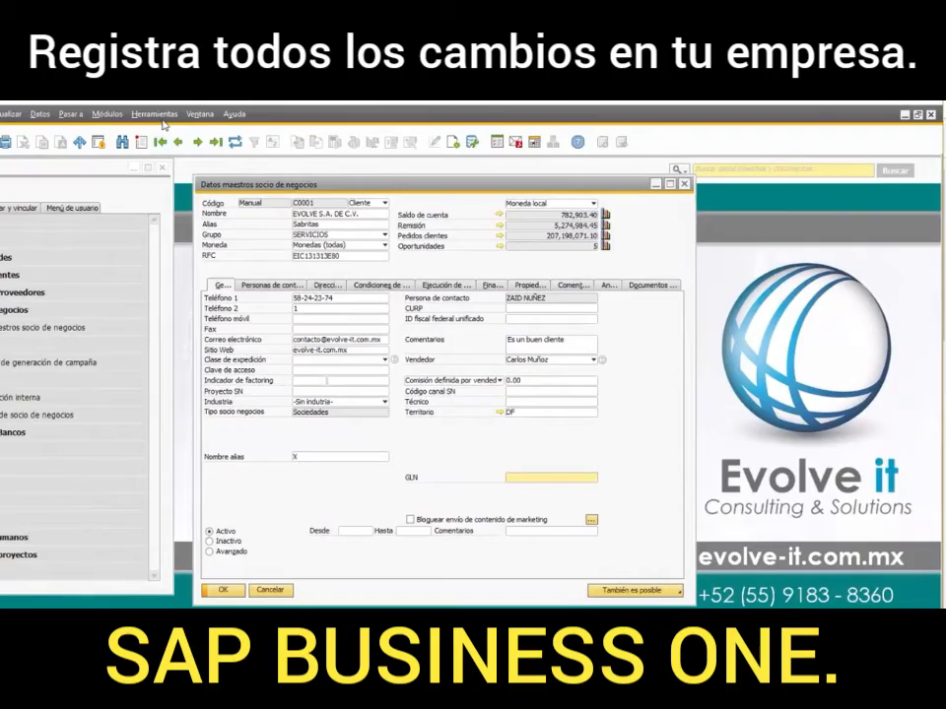
# Step: Show the differences between instances 75 and 76 in the business partner's change log, and close the log
pyautogui.click(158, 114)
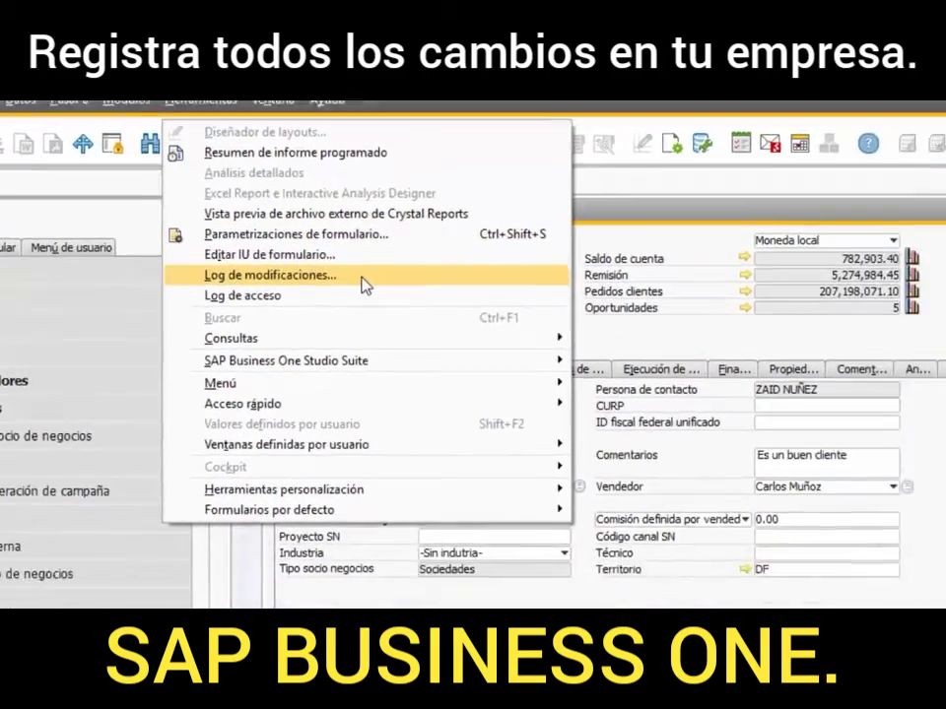
pyautogui.click(365, 285)
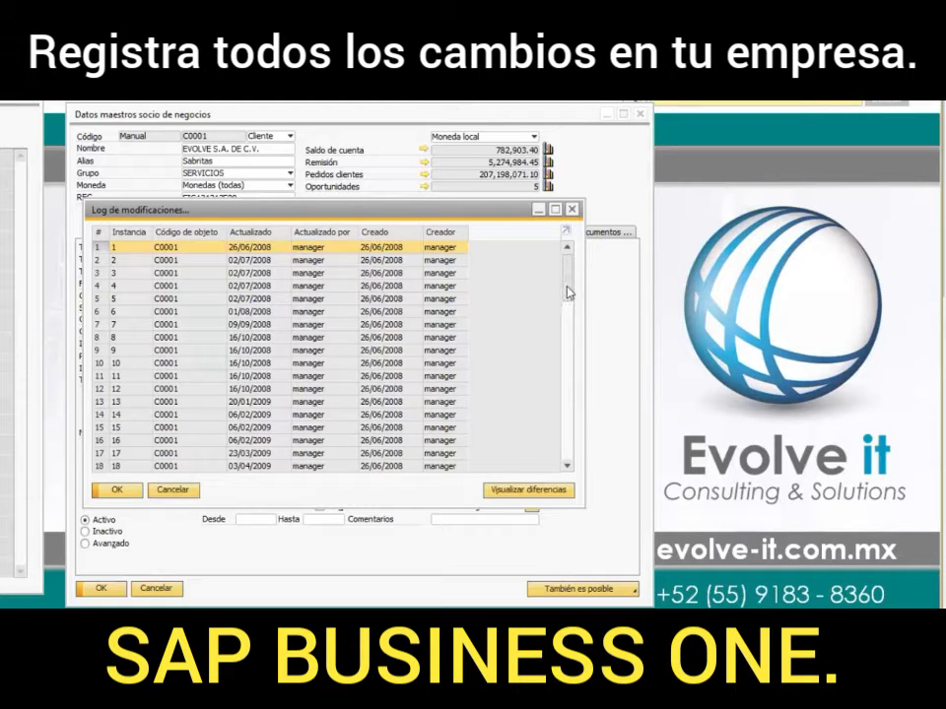
pyautogui.moveTo(565, 292); pyautogui.dragTo(568, 454)
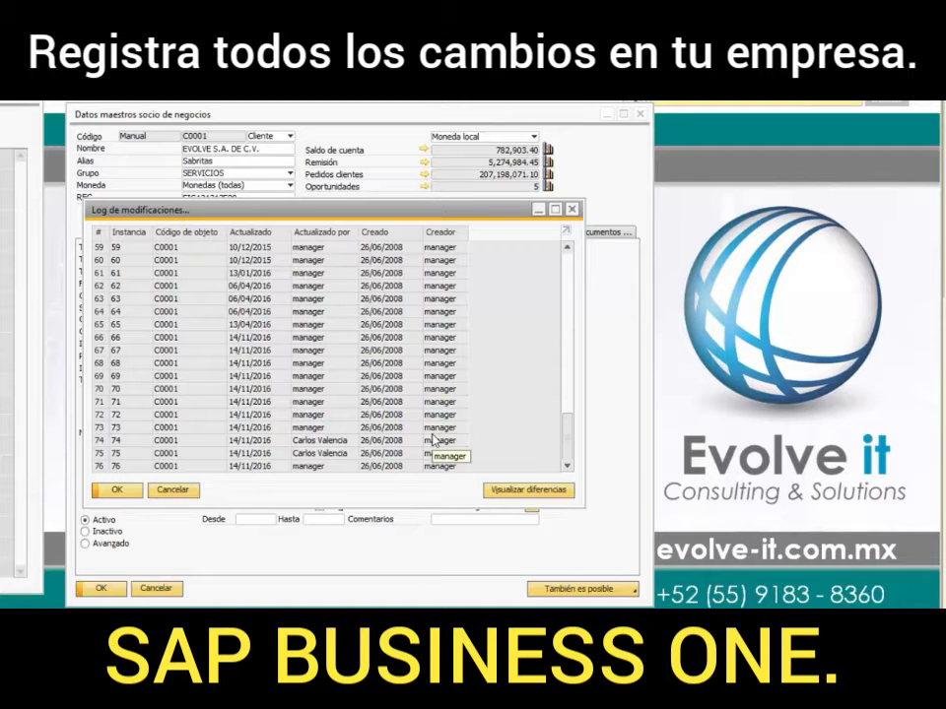
pyautogui.click(354, 469)
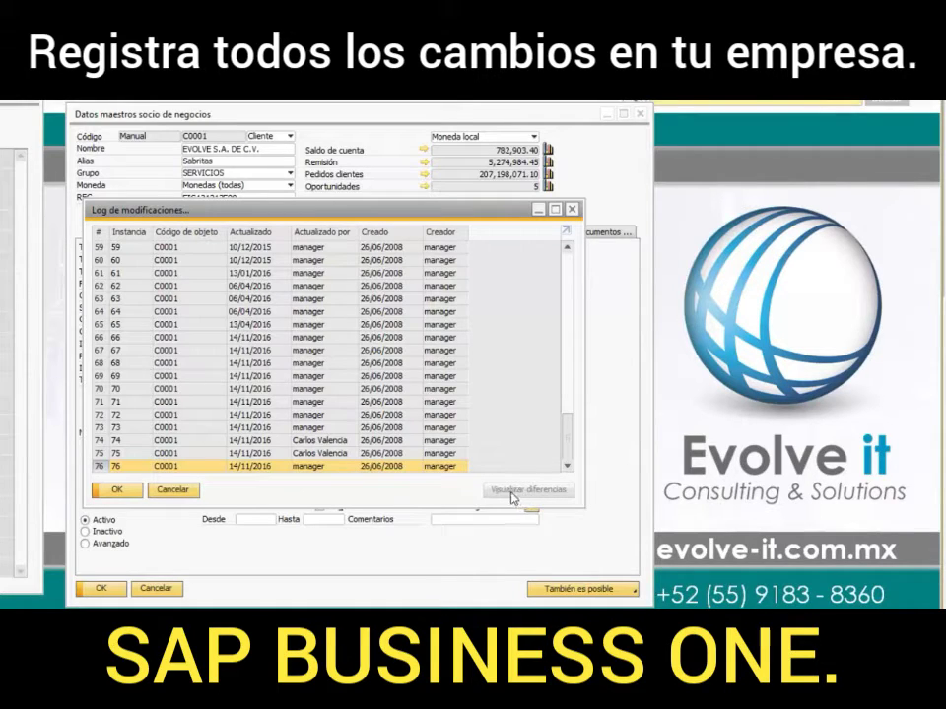
pyautogui.keyDown('ctrl'); pyautogui.click(361, 454); pyautogui.keyUp('ctrl')
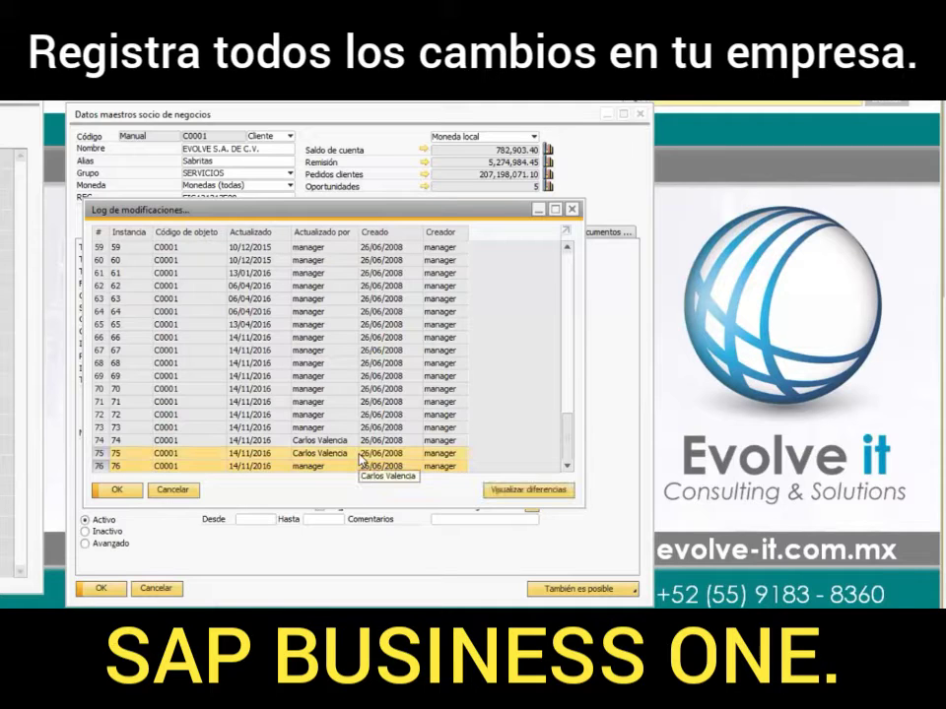
pyautogui.click(523, 498)
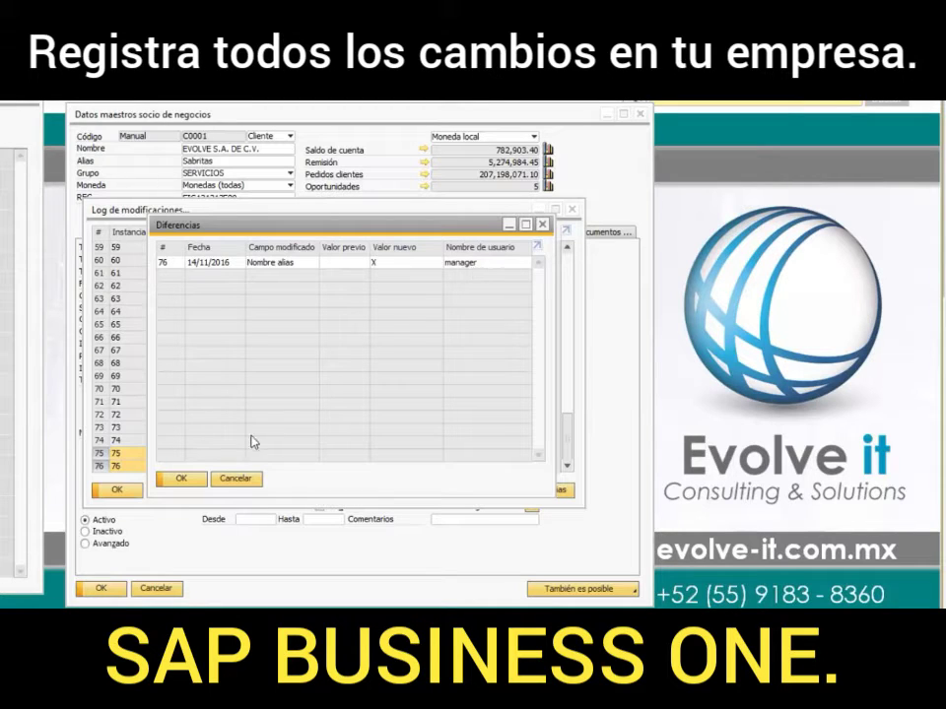
pyautogui.click(240, 481)
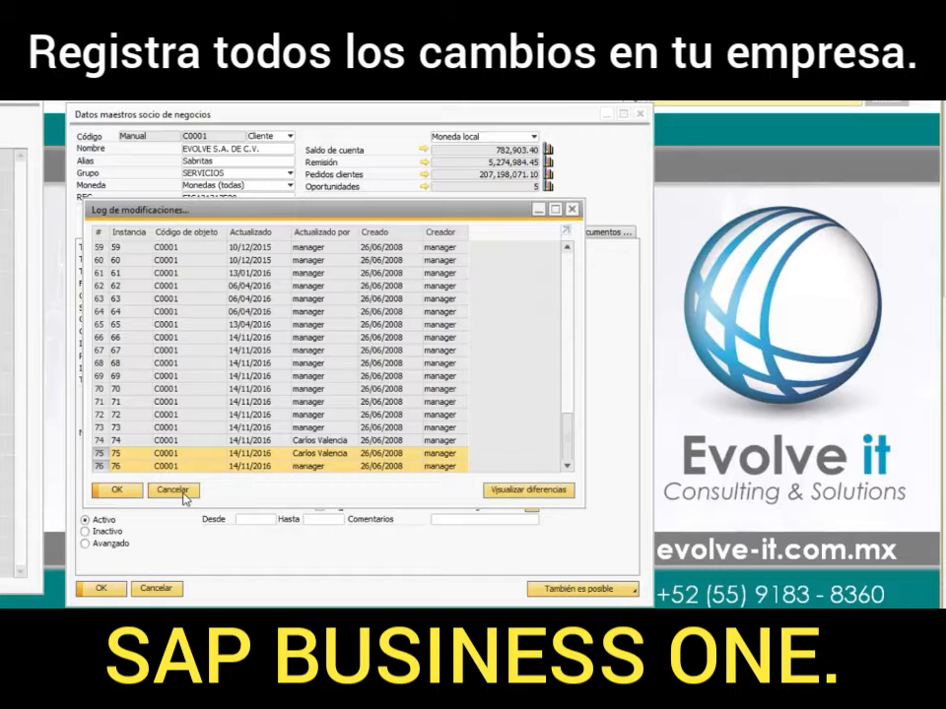
pyautogui.click(170, 551)
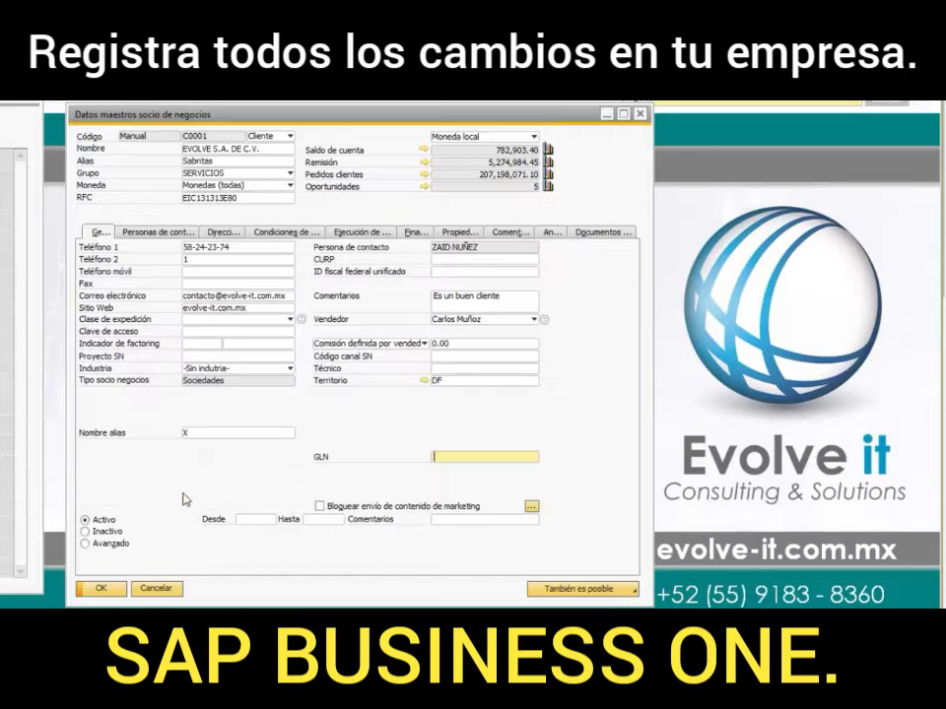
# Step: Clear the Nombre alias value on the business partner and save the update
pyautogui.doubleClick(187, 434)
pyautogui.click(209, 436)
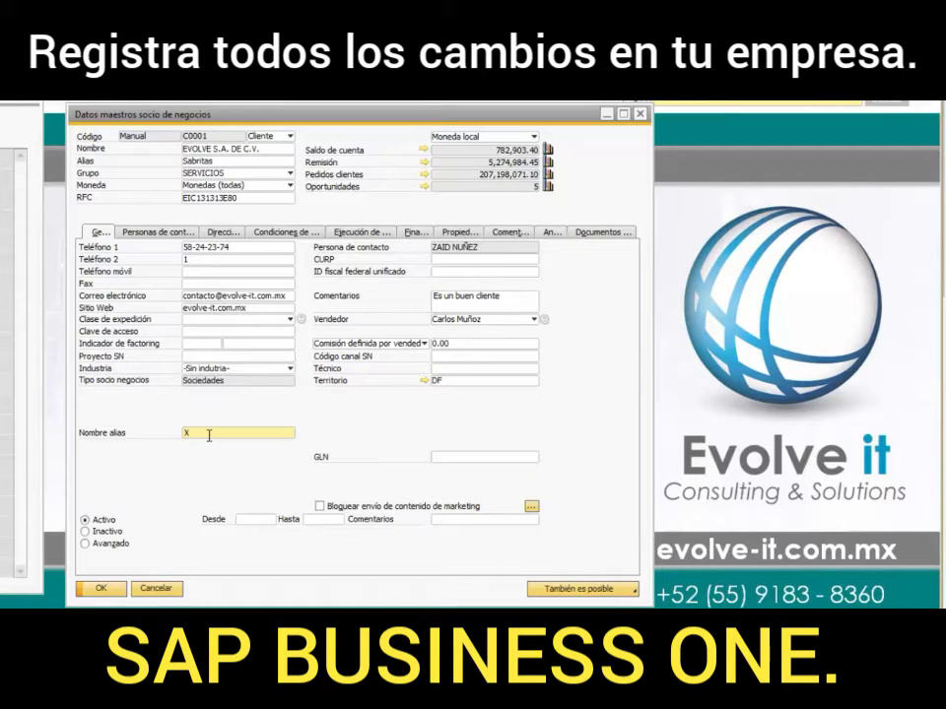
pyautogui.press('BackSpace')
pyautogui.click(101, 588)
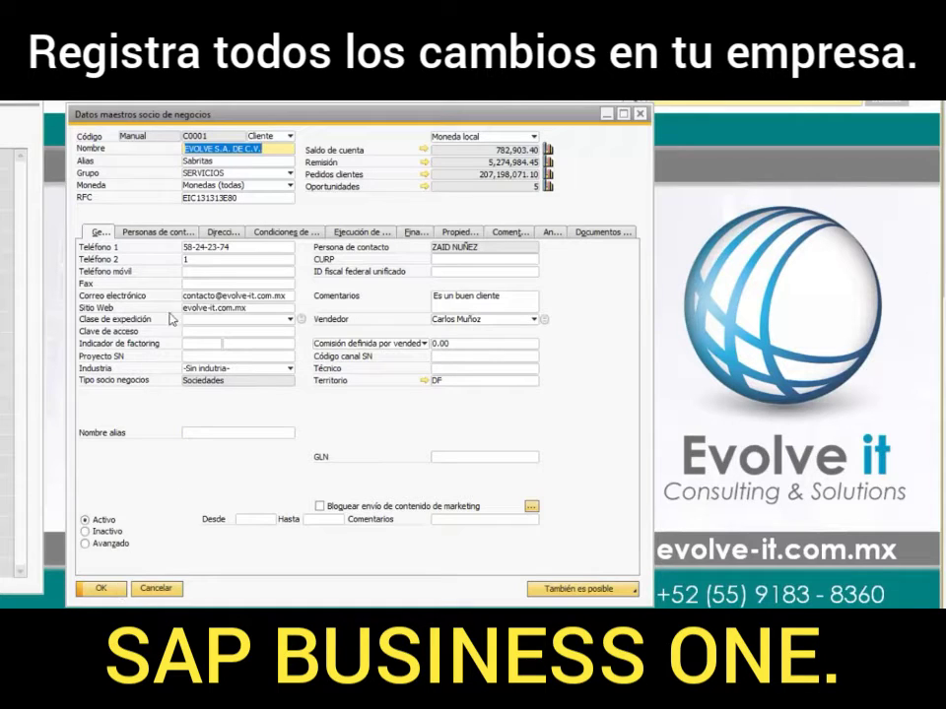
# Step: Reopen the business partner's change log and show the differences between instances 76 and 77
pyautogui.click(56, 74)
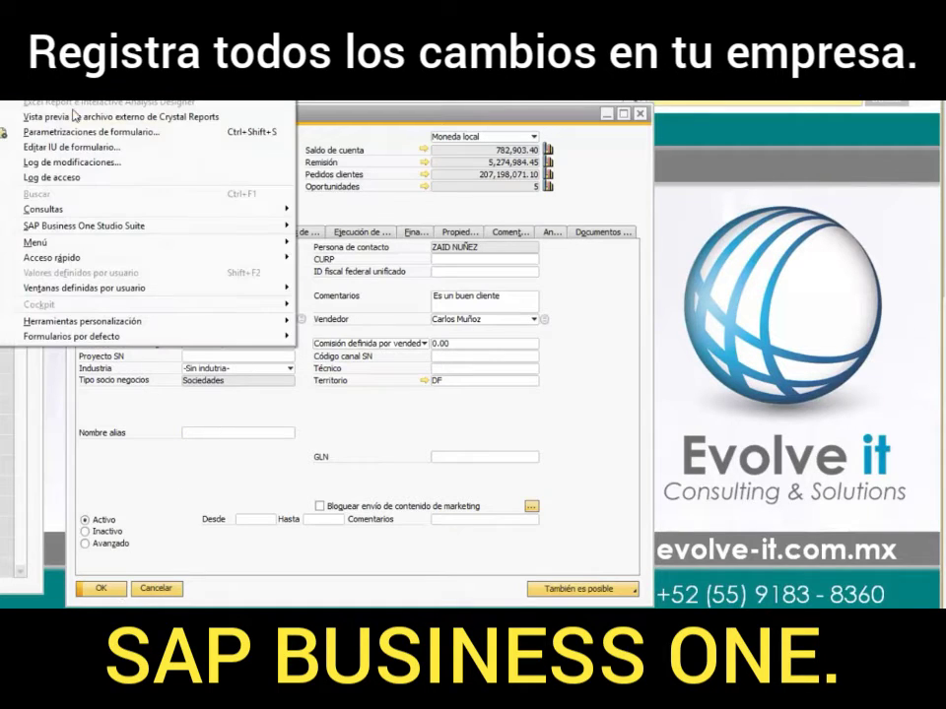
pyautogui.click(81, 163)
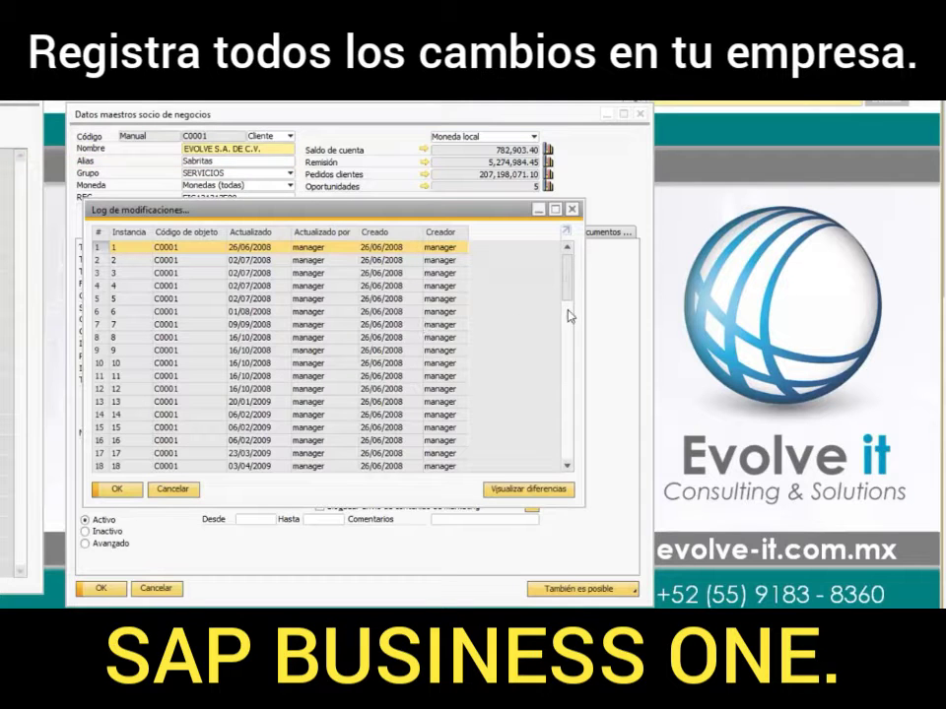
pyautogui.moveTo(572, 289); pyautogui.dragTo(571, 452)
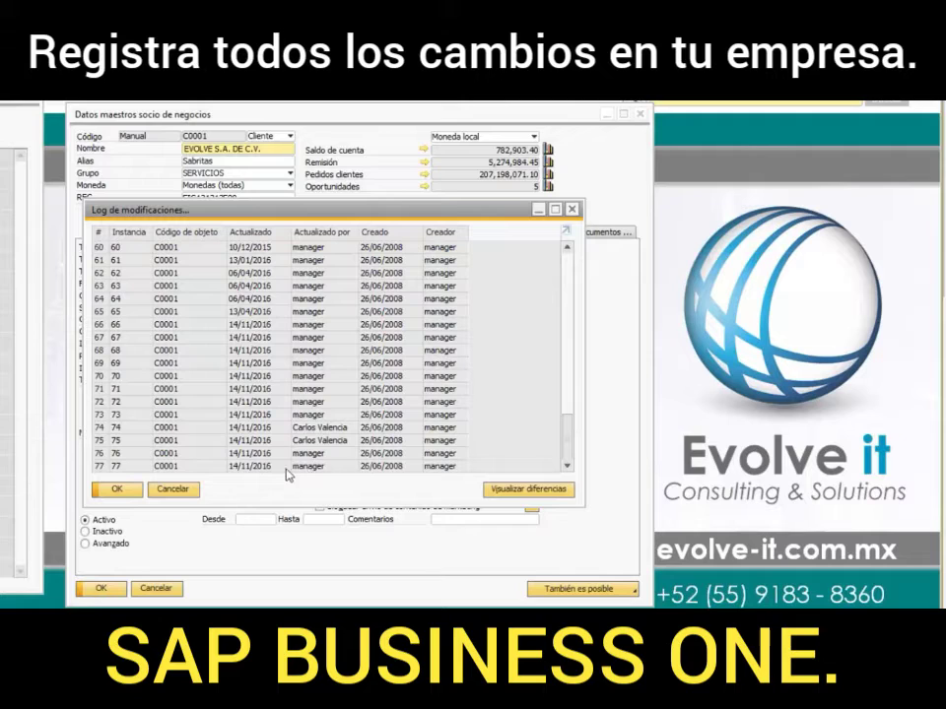
pyautogui.click(320, 466)
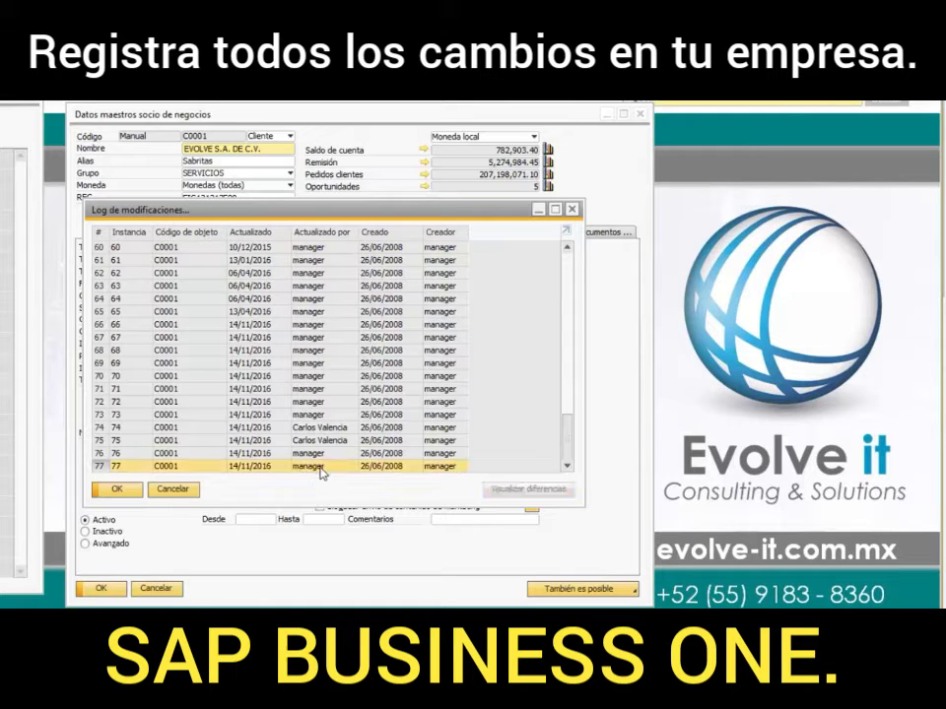
pyautogui.keyDown('shift'); pyautogui.click(315, 453); pyautogui.keyUp('shift')
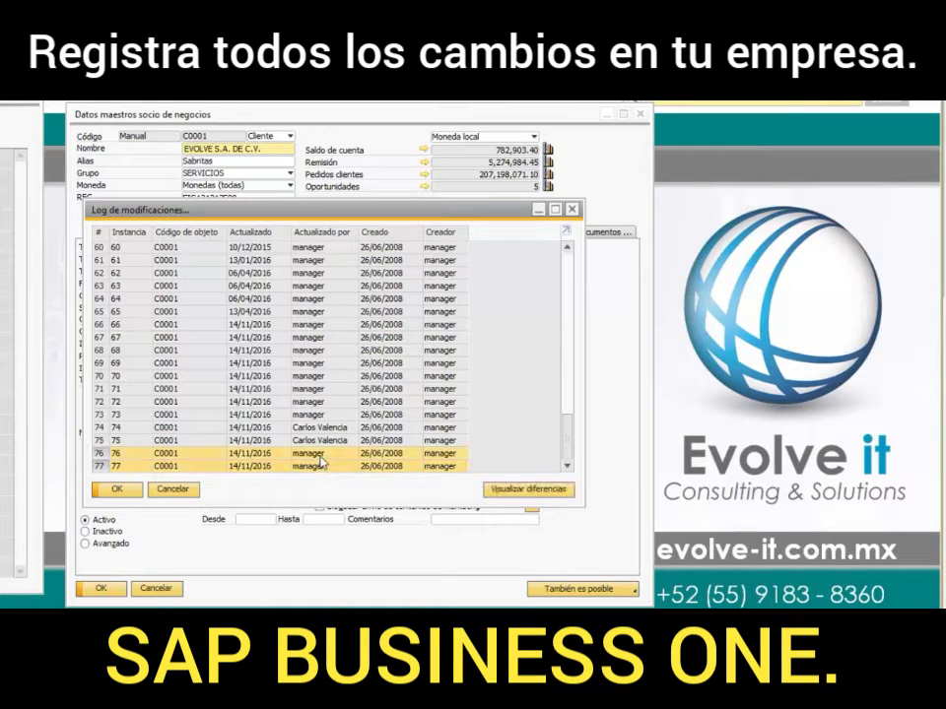
pyautogui.click(500, 490)
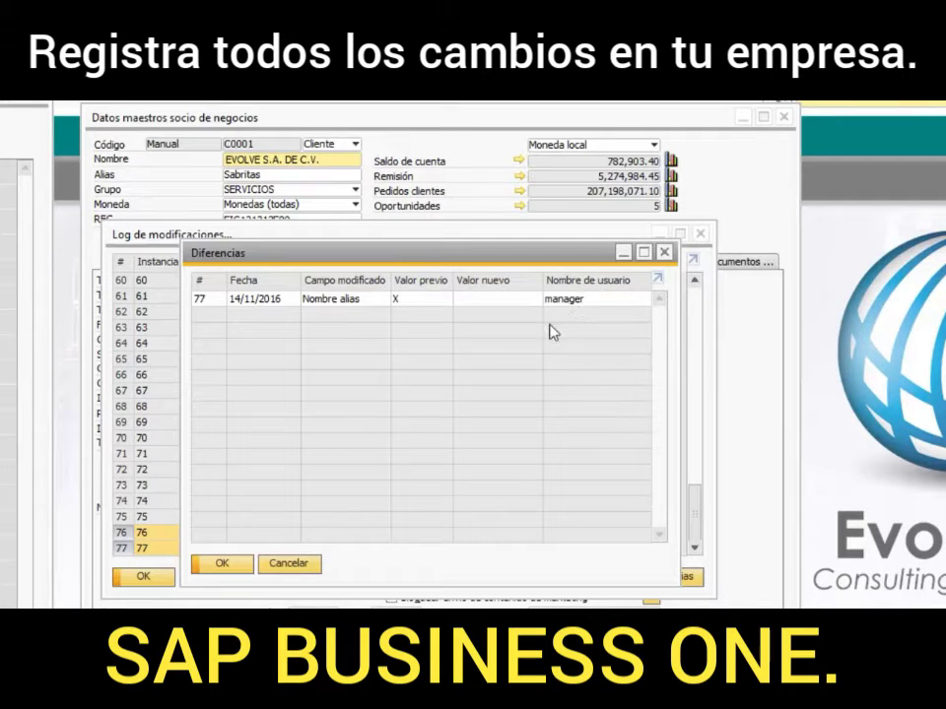
pyautogui.click(222, 563)
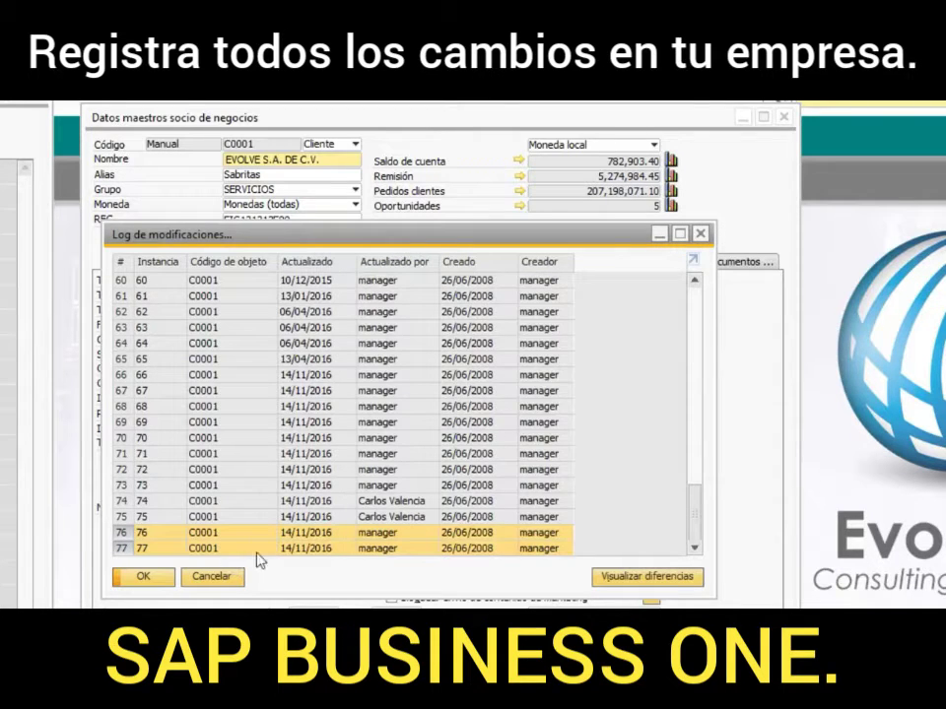
# Step: View the historical record versions of instances 76 and 75, and close the change log and business partner form
pyautogui.click(121, 533)
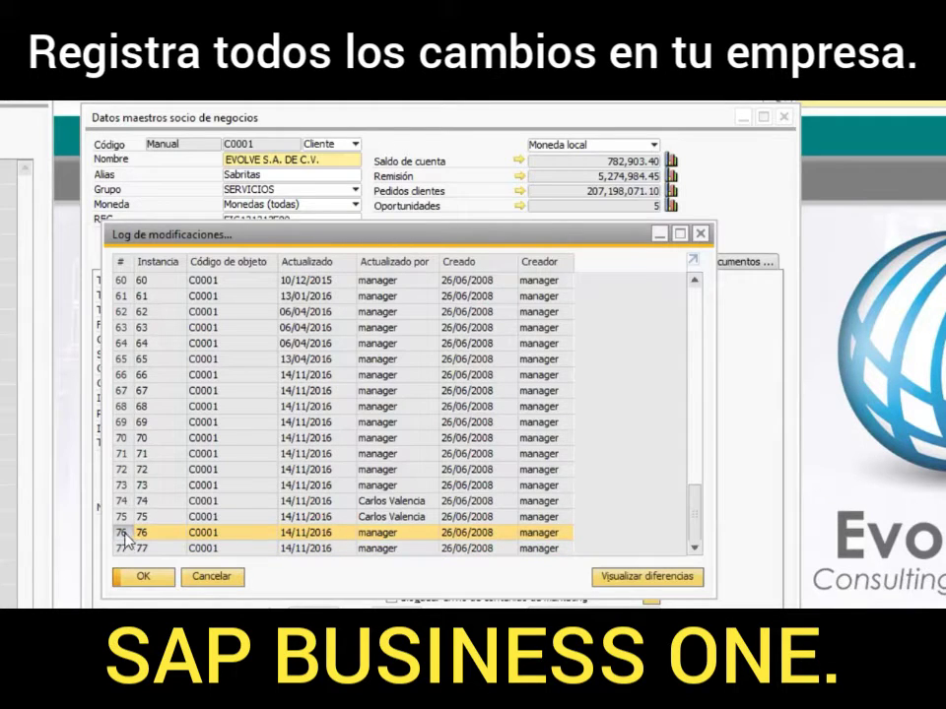
pyautogui.doubleClick(126, 535)
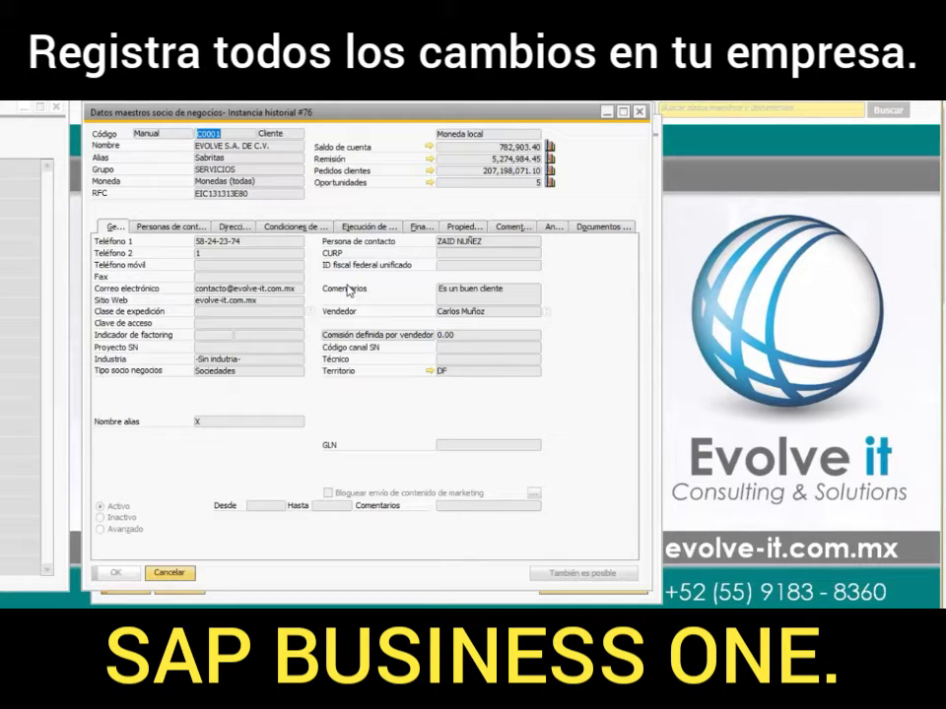
pyautogui.click(178, 577)
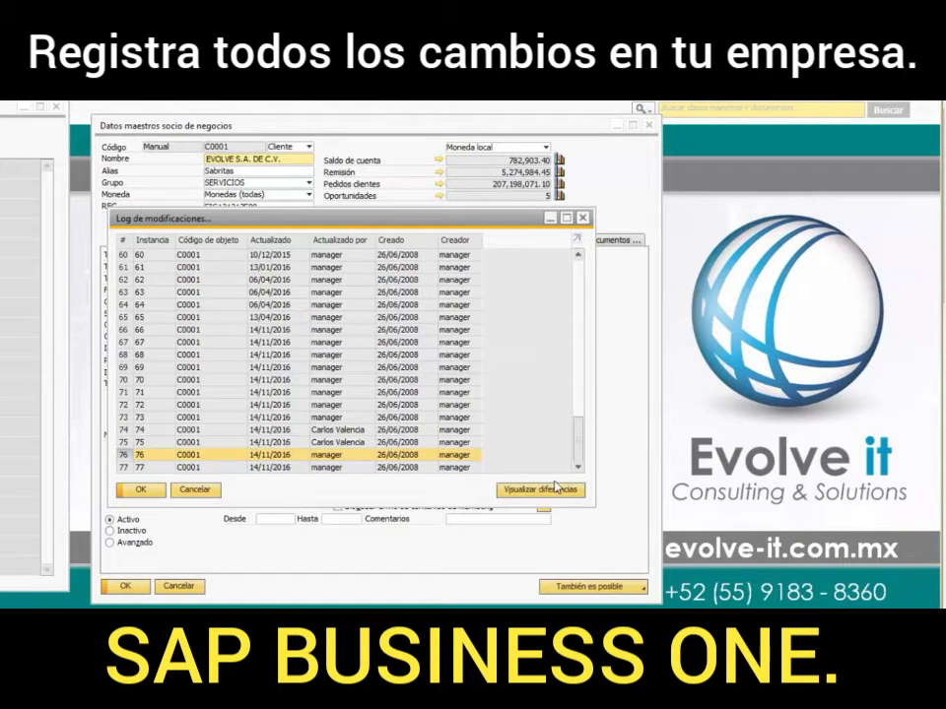
pyautogui.doubleClick(329, 444)
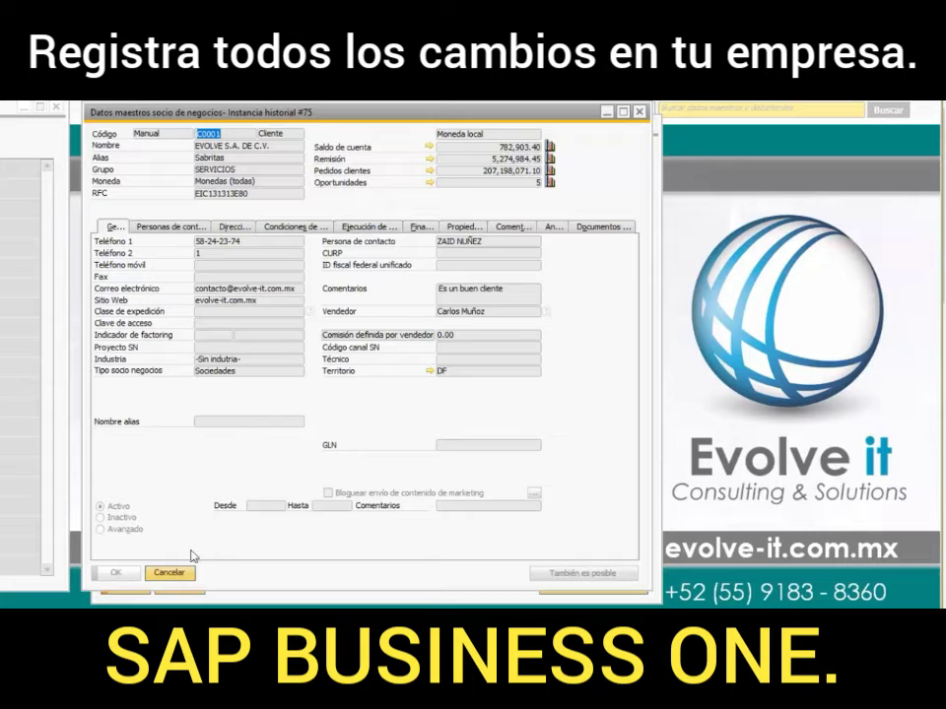
pyautogui.click(170, 574)
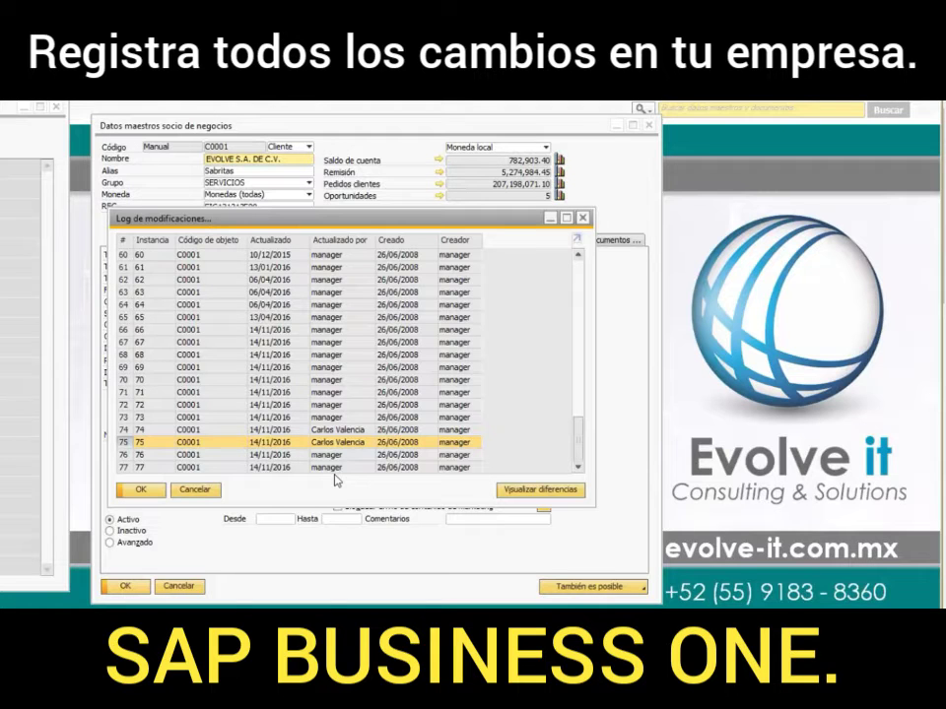
pyautogui.click(196, 490)
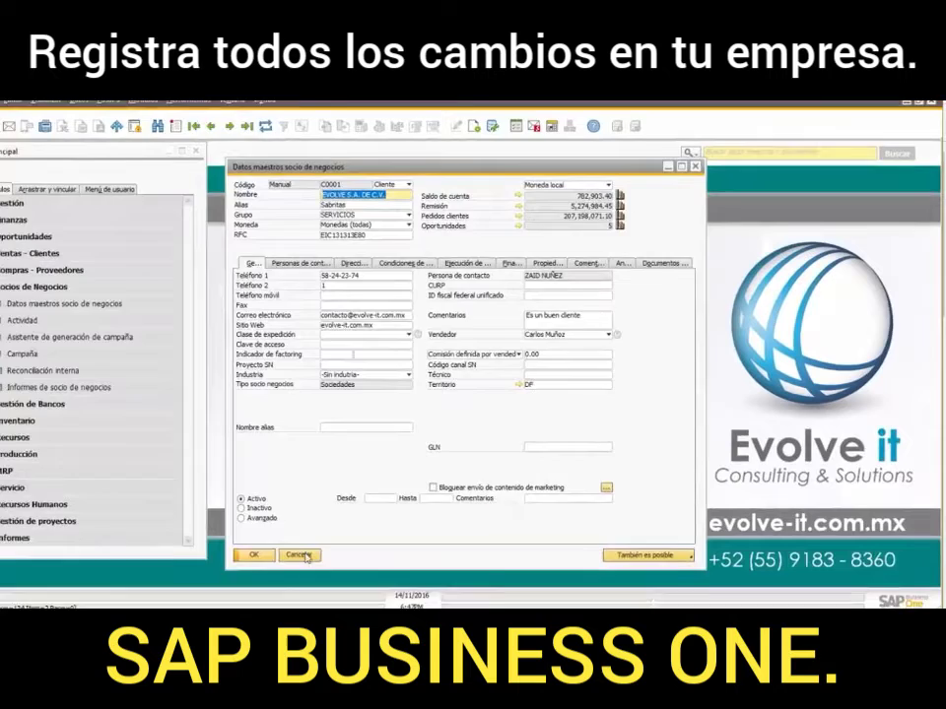
pyautogui.click(178, 586)
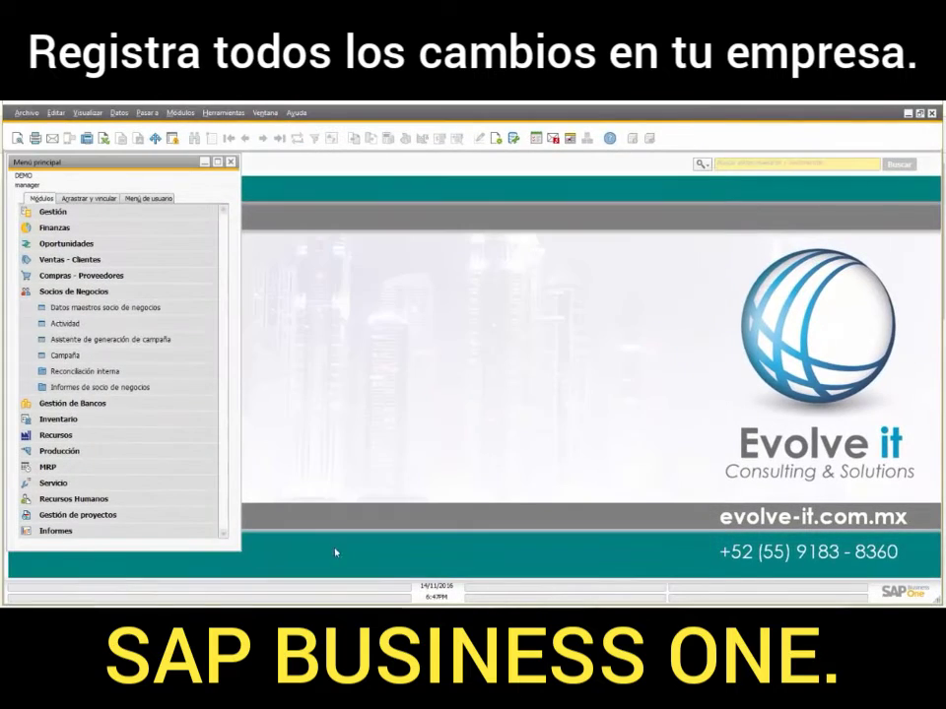
# Step: Open the general settings (Parametrizaciones generales) within the system initialization of the Gestión module
pyautogui.click(152, 291)
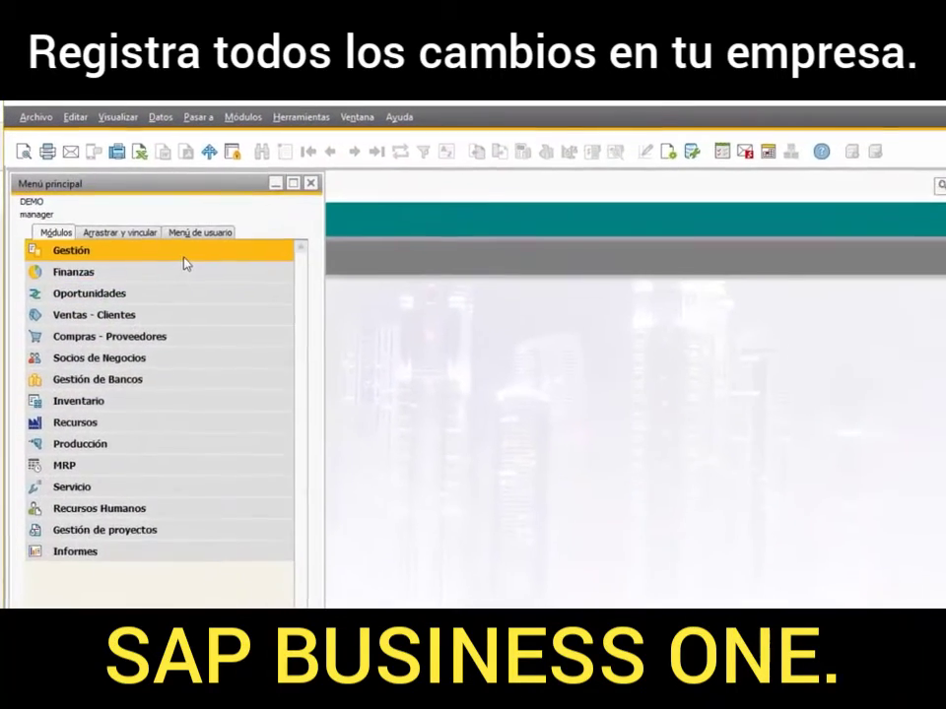
pyautogui.click(148, 222)
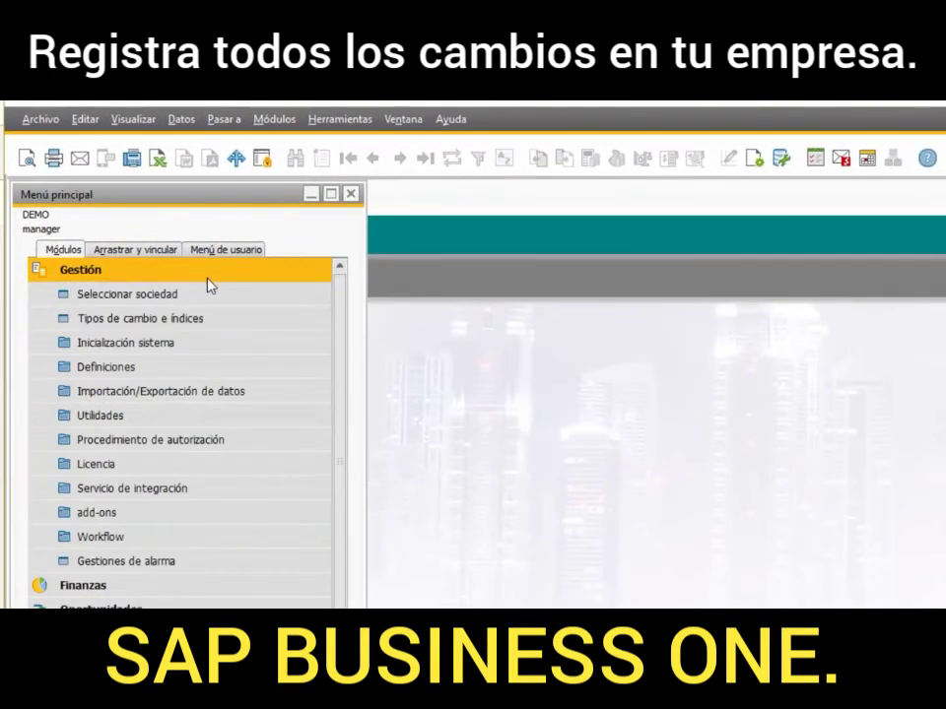
pyautogui.click(200, 348)
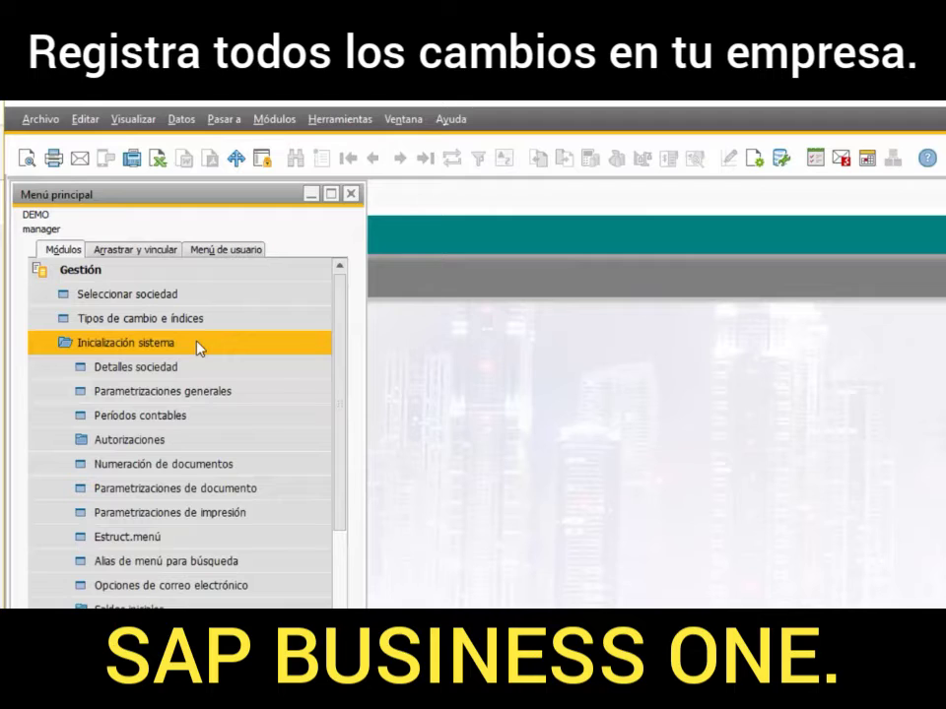
pyautogui.click(200, 397)
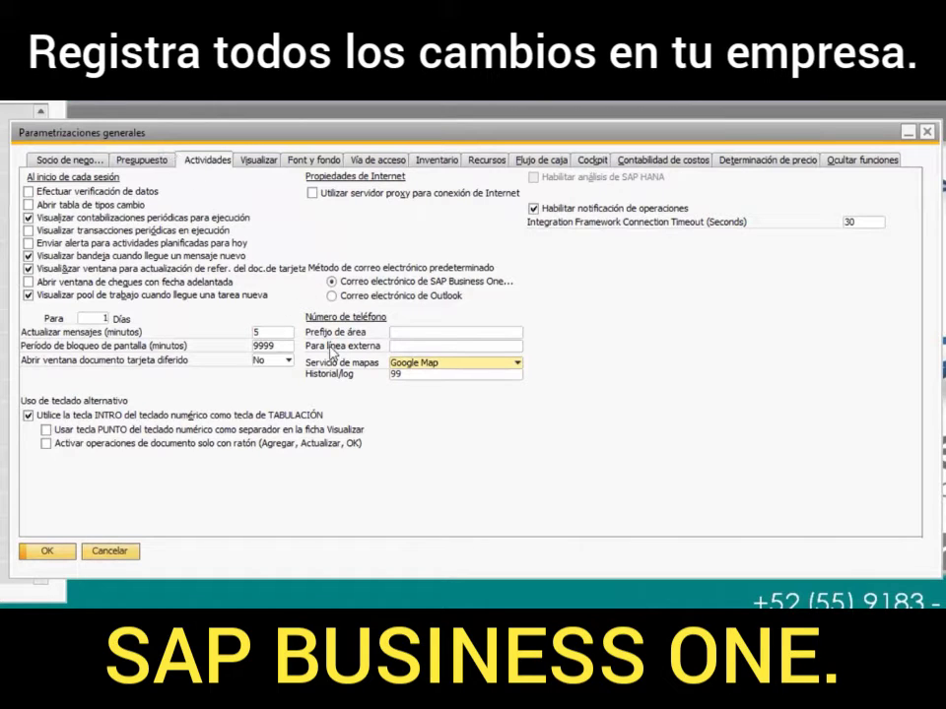
# Step: Try replacing the Historial/log limit in the Actividades section of the general settings
pyautogui.click(419, 375)
pyautogui.click(434, 377)
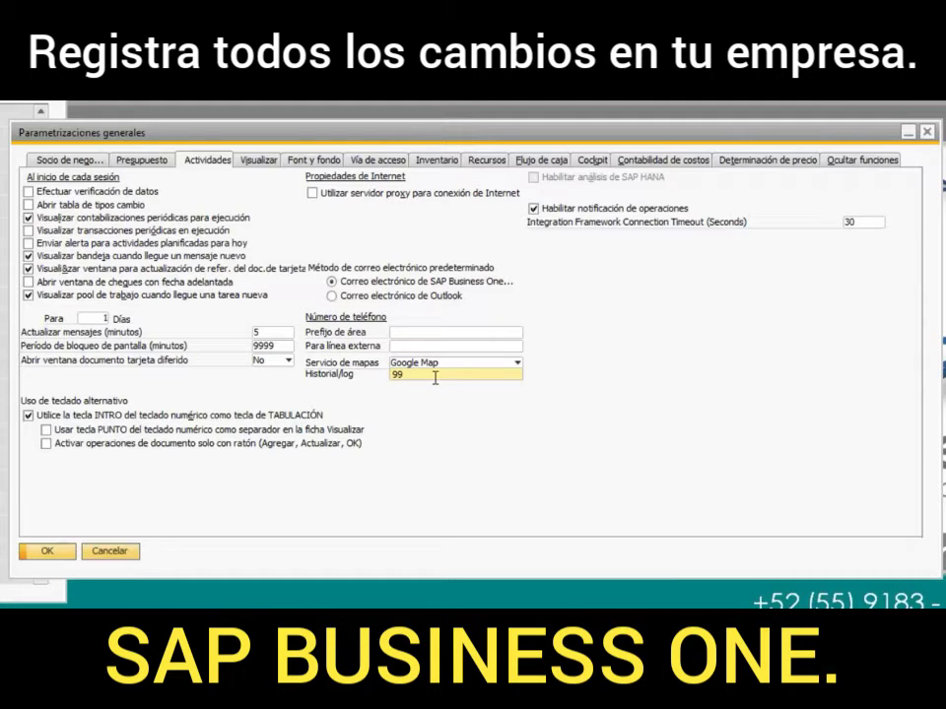
pyautogui.press('BackSpace')
pyautogui.press('BackSpace')
pyautogui.write('5')
pyautogui.press('BackSpace')
pyautogui.write('0')
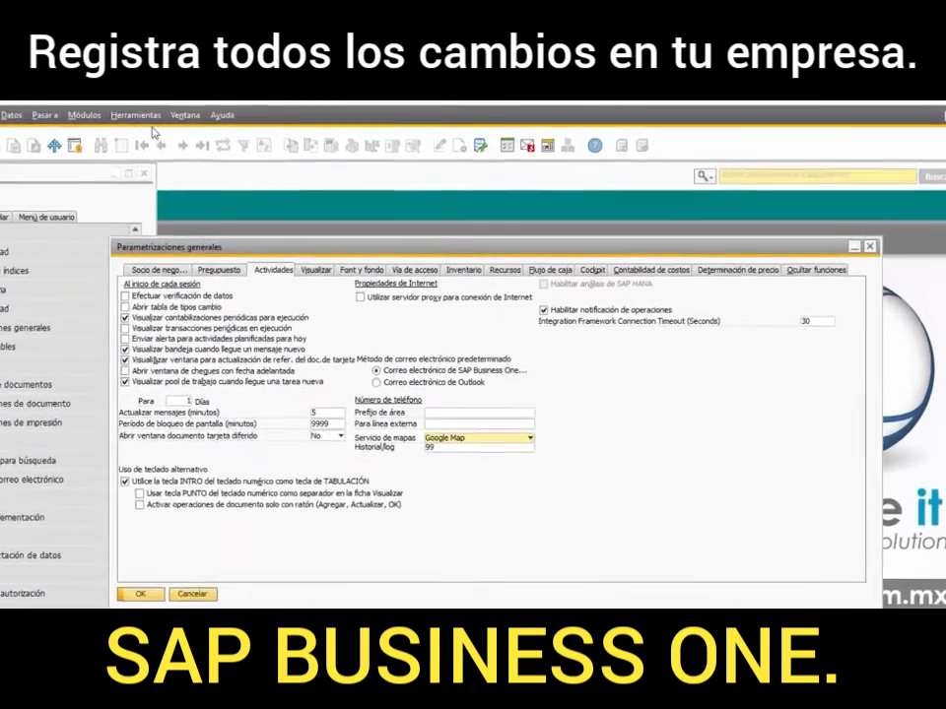
# Step: Open the query generator (Generador de consultas) and load the ADOC log table as the query source
pyautogui.click(224, 112)
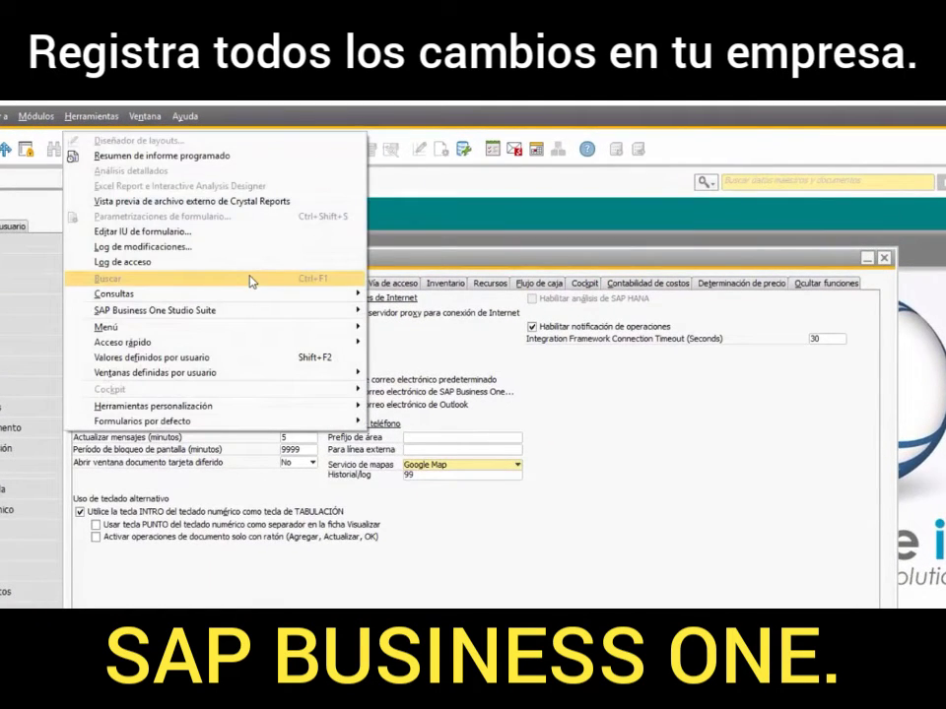
pyautogui.moveTo(283, 298)
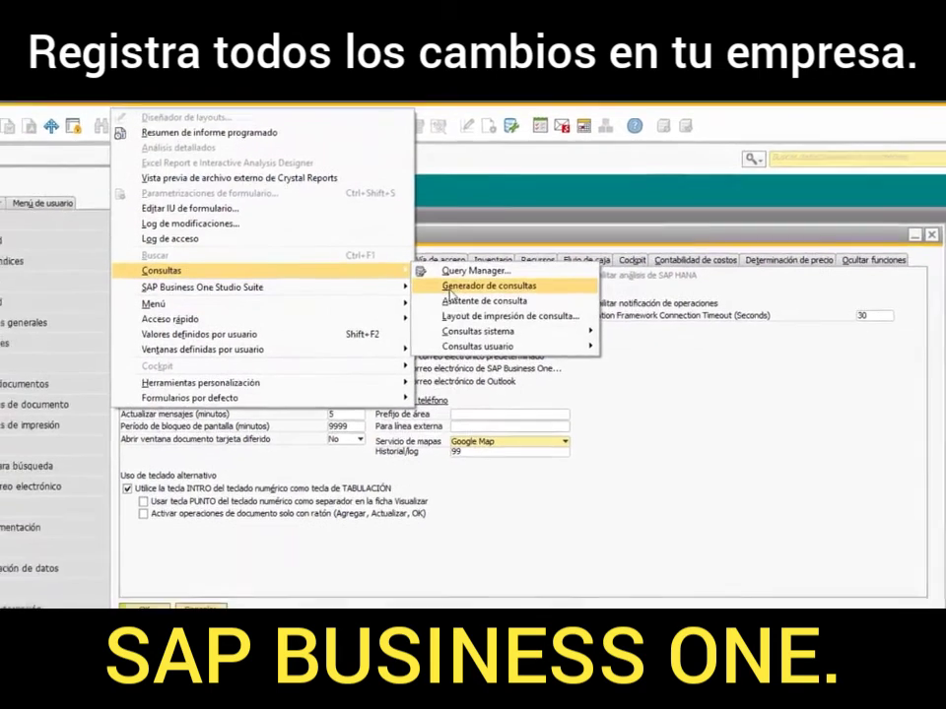
pyautogui.click(450, 288)
pyautogui.write('ad')
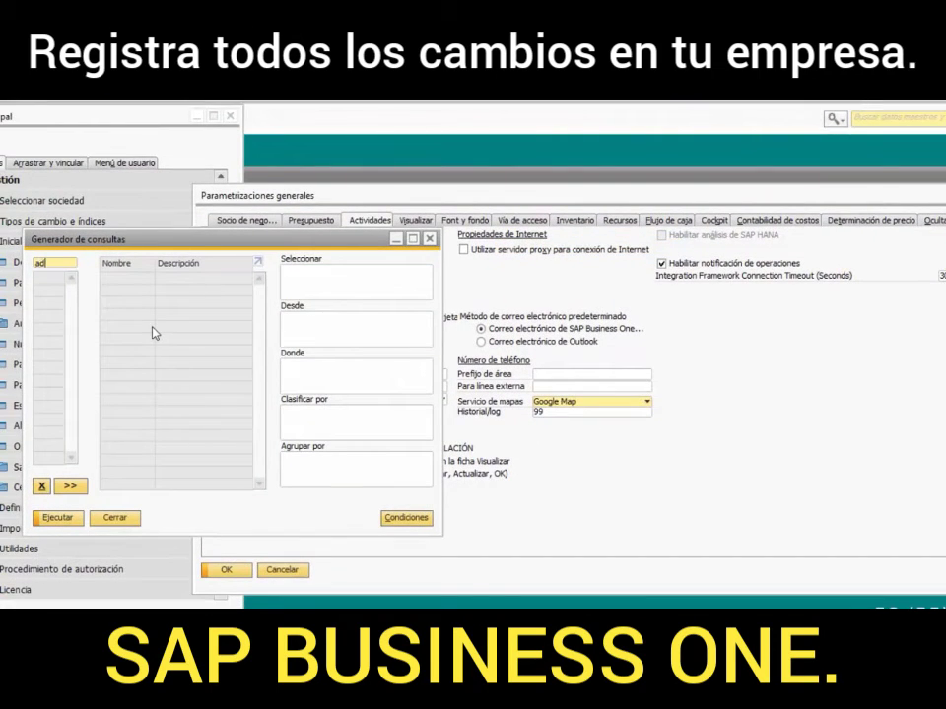
pyautogui.write('oc')
pyautogui.press('Tab')
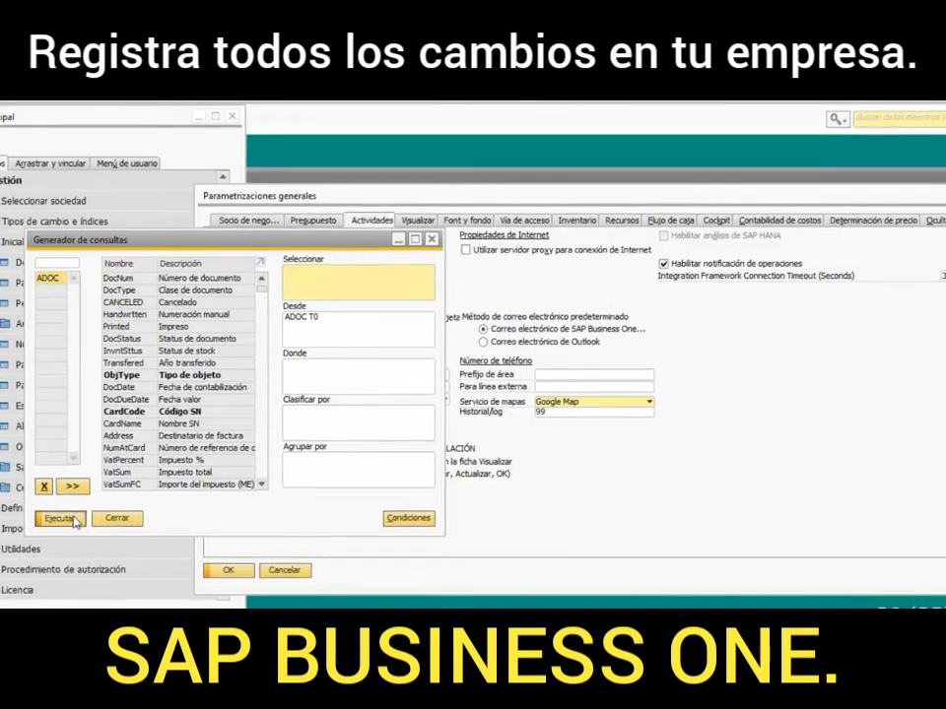
# Step: Run the query on the ADOC table to examine the logged documents, and close the results and the query generator
pyautogui.click(59, 518)
pyautogui.click(743, 213)
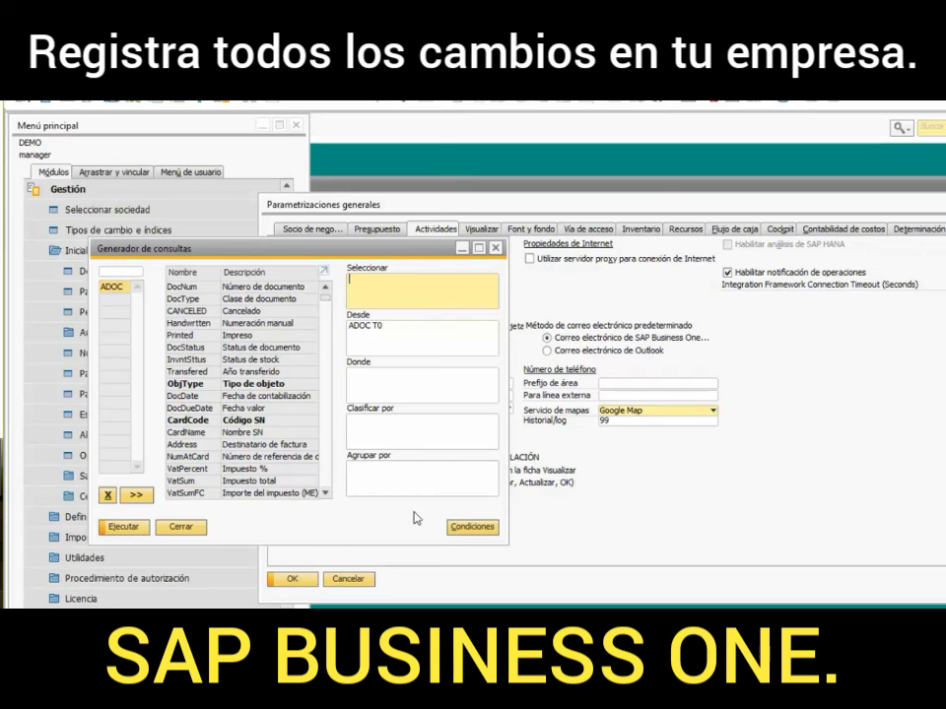
pyautogui.click(180, 526)
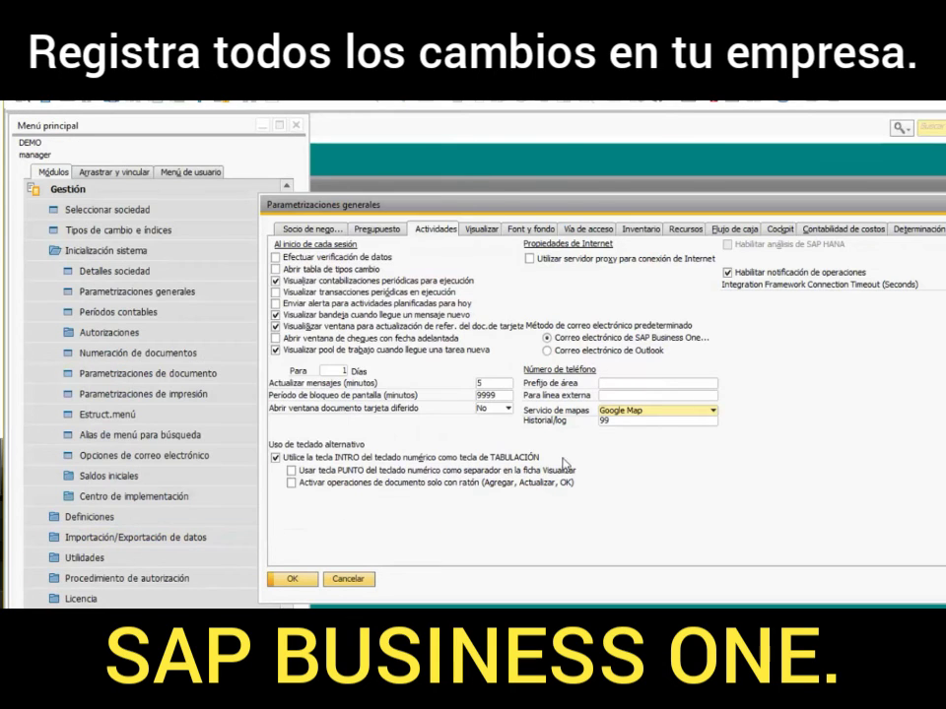
# Step: Try clearing the Historial/log limit and re-entering 99, discard the general settings changes, and collapse the Gestión module
pyautogui.doubleClick(640, 424)
pyautogui.write('0')
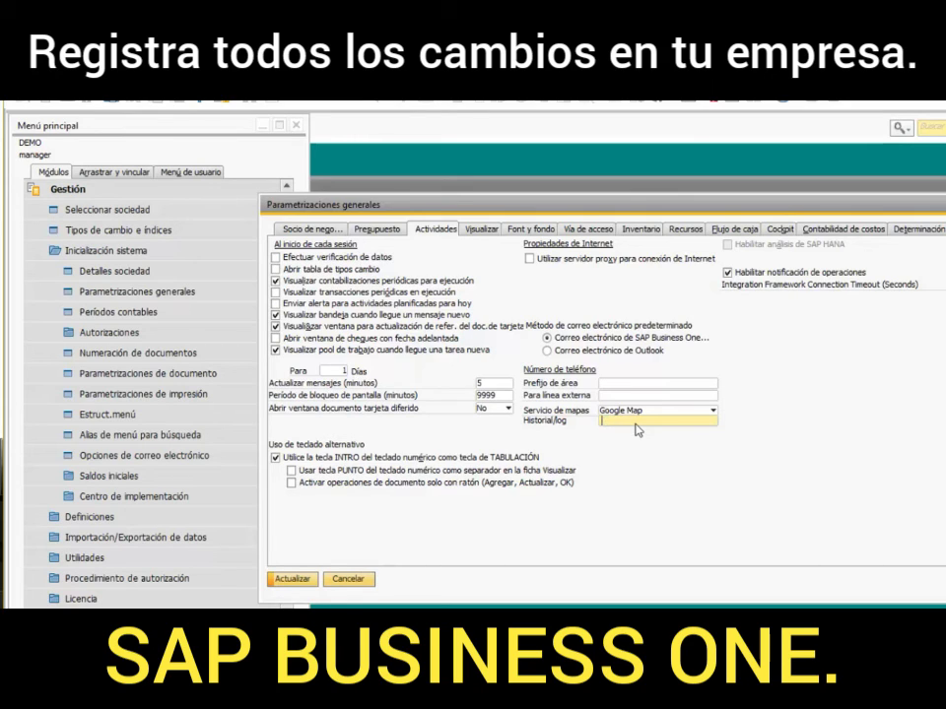
pyautogui.write('99')
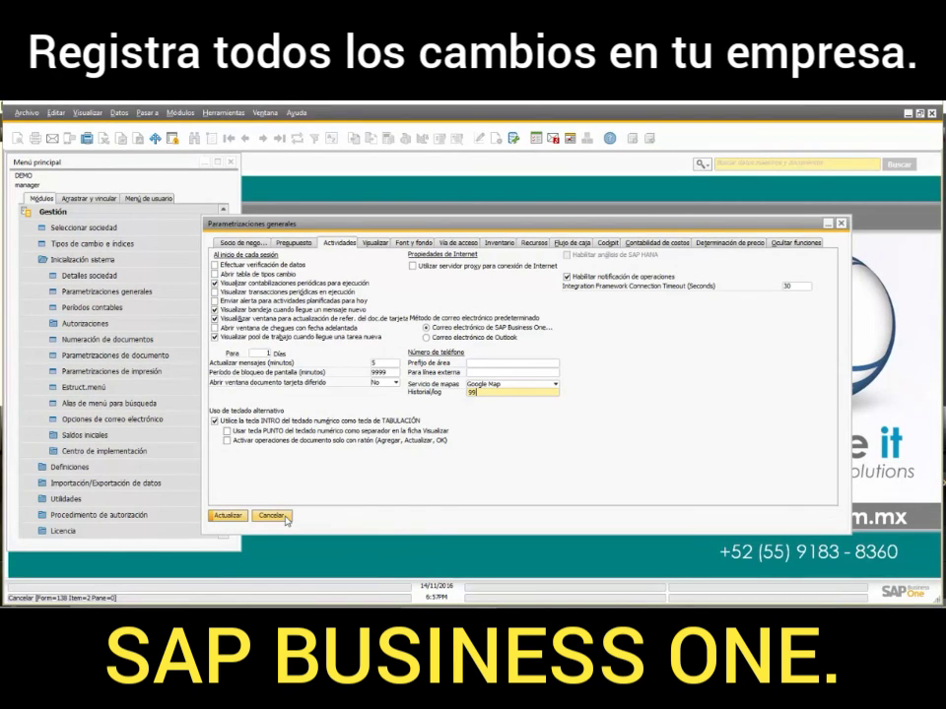
pyautogui.click(272, 515)
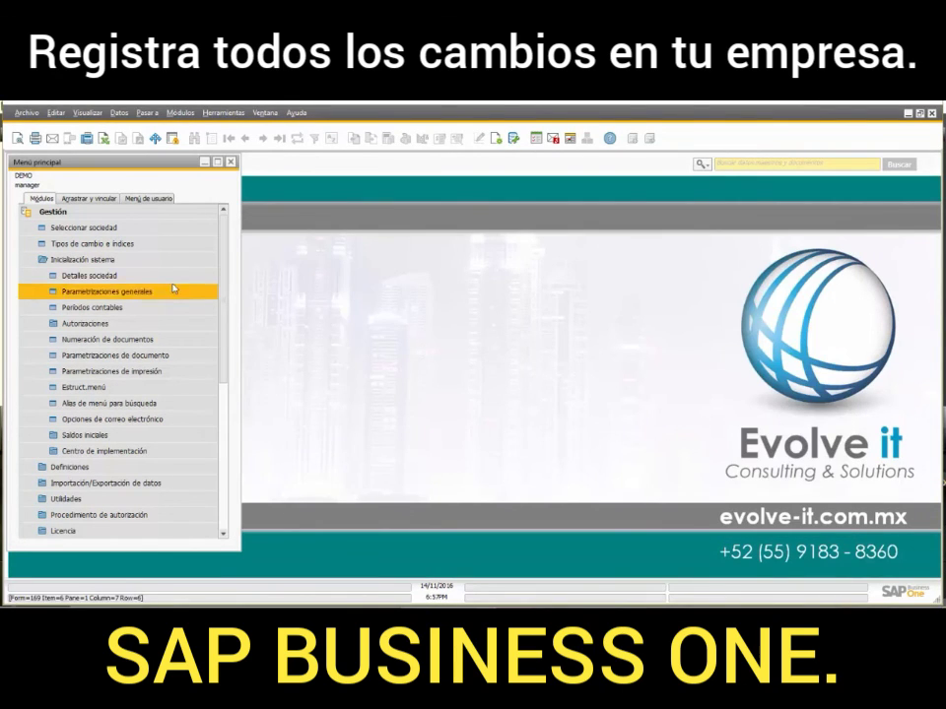
pyautogui.click(114, 213)
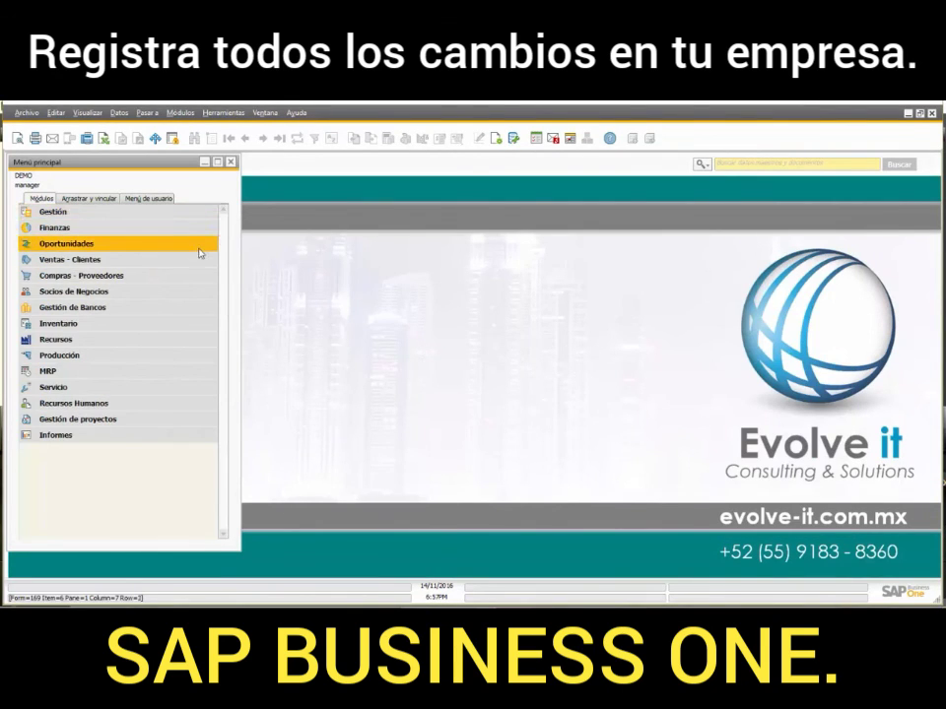